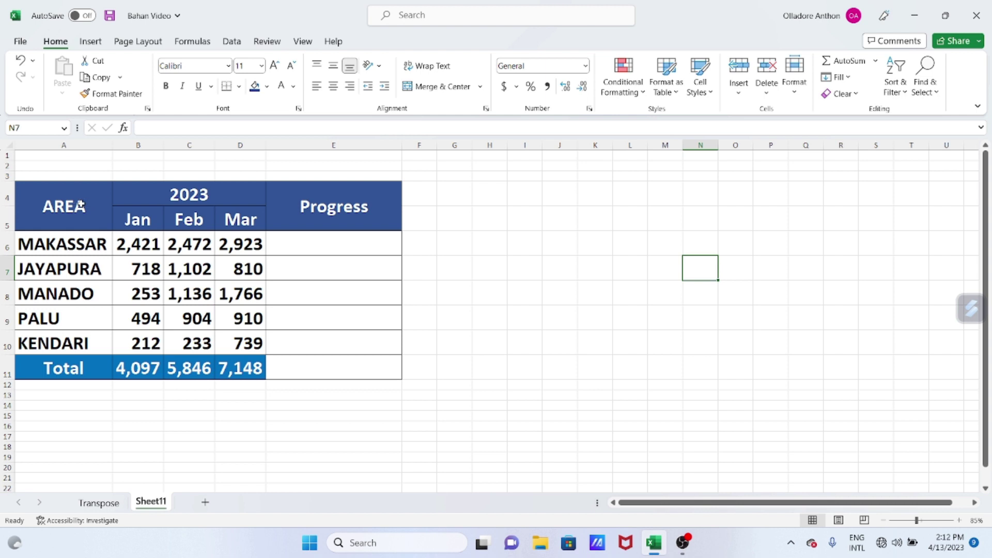
Step: Switch to the Insert ribbon to reach the chart and sparkline options
click(90, 41)
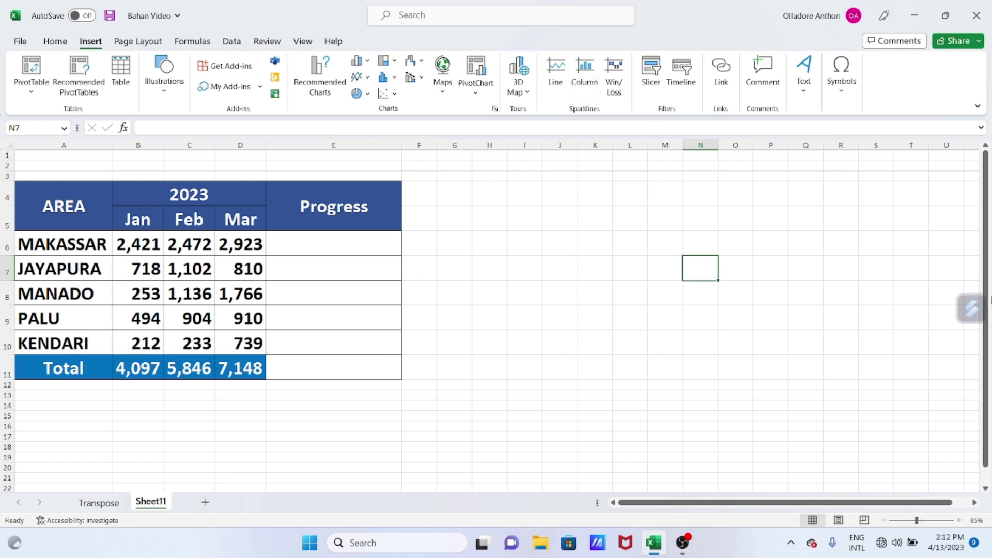
Step: Select MAKASSAR's Progress cell E6 with the Insert ribbon showing
click(298, 243)
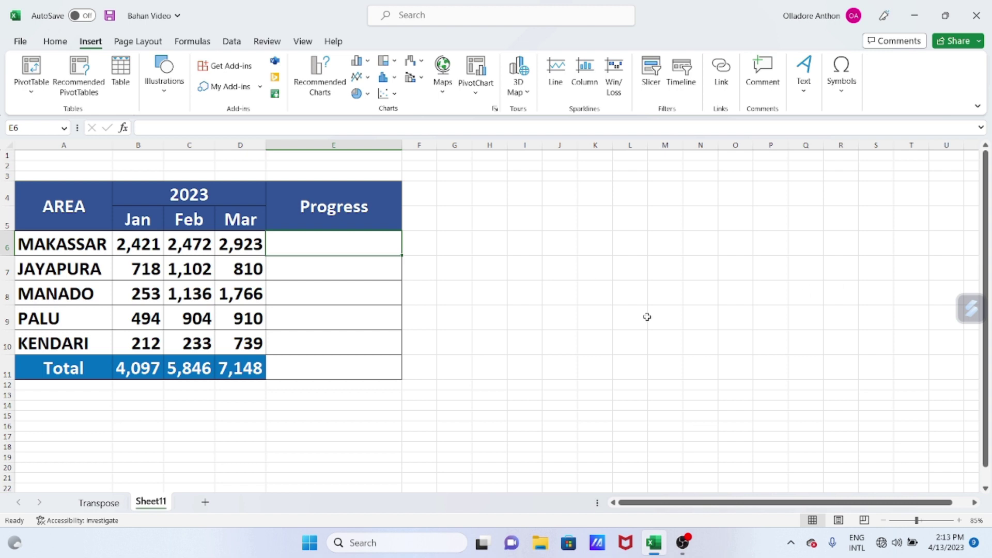
click(462, 291)
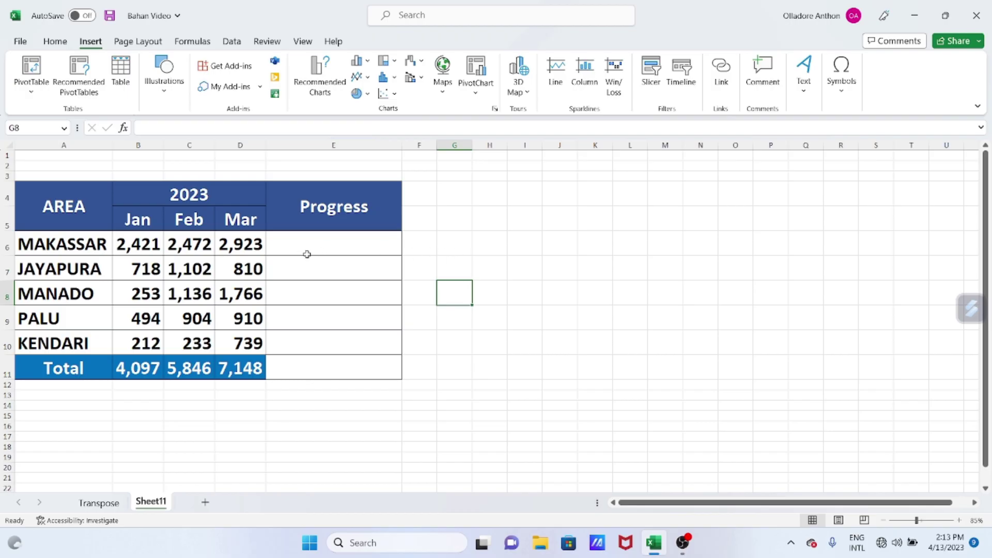
click(307, 253)
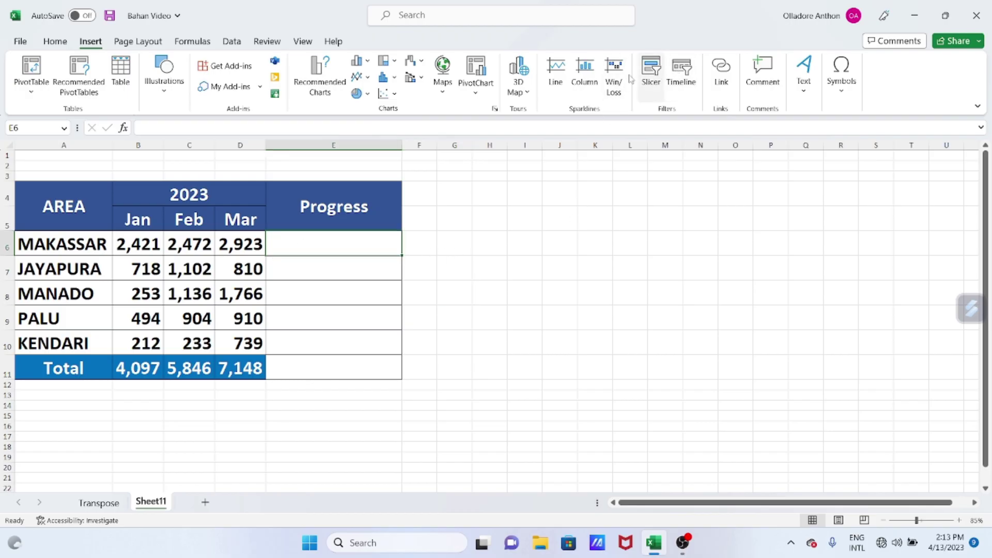
scroll(500, 58, up, 1)
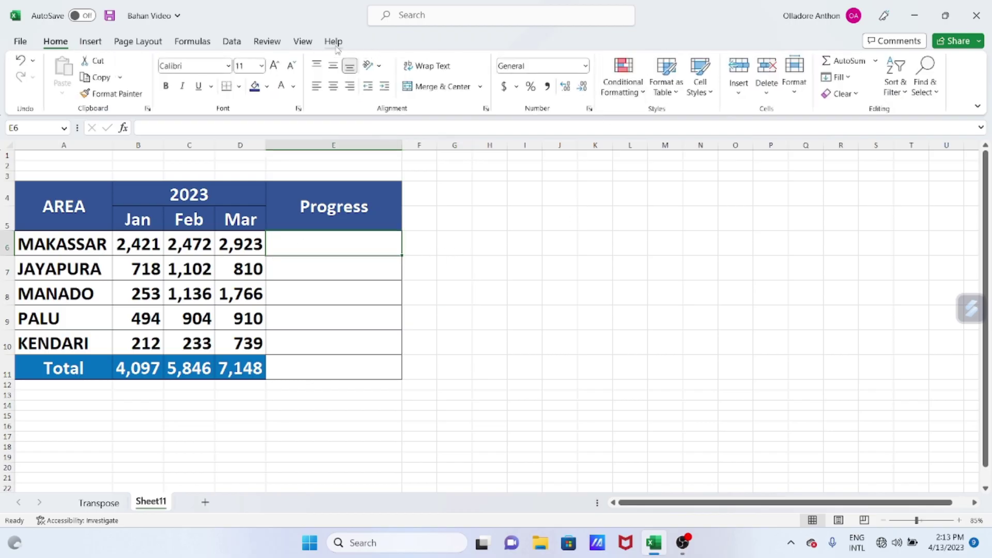
click(90, 45)
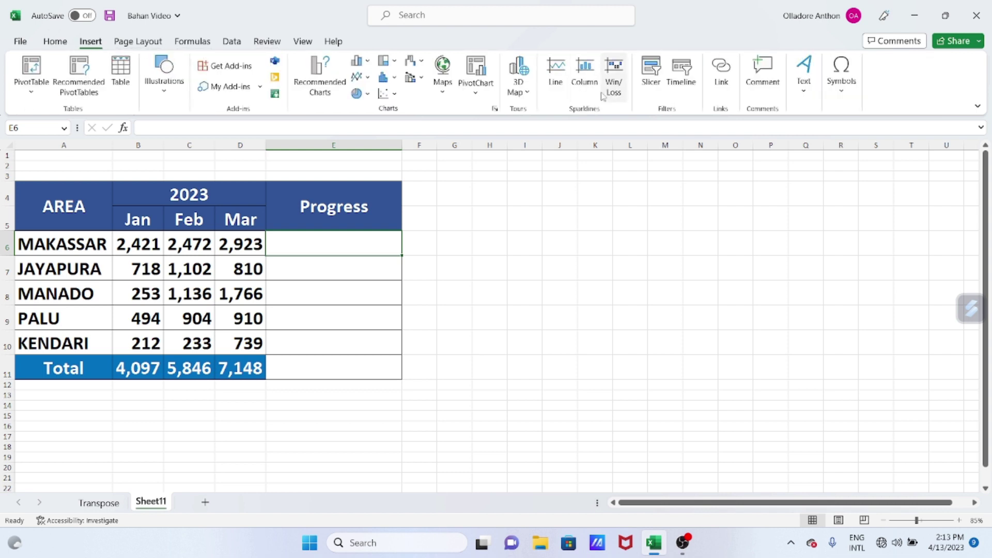
Step: Insert a column sparkline in E6 using data range B6:D6
click(589, 82)
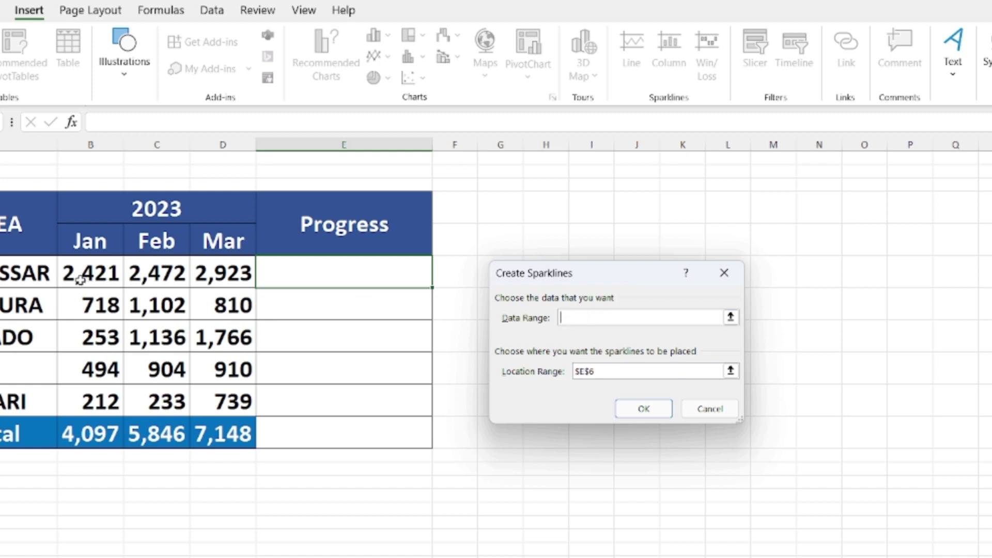
drag(80, 279, 225, 274)
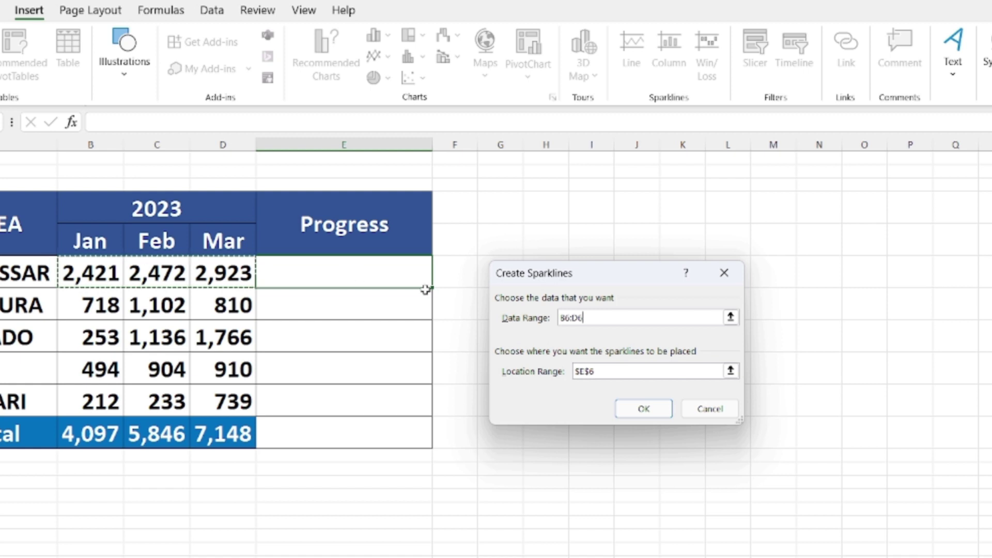
click(639, 409)
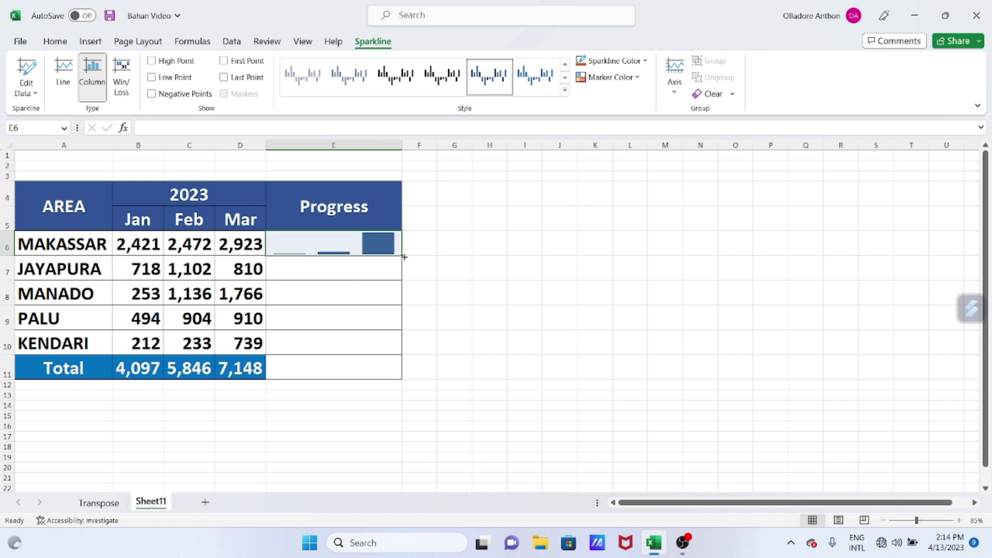
Step: Fill the E6 sparkline down to E11 and colour each high point green
drag(402, 256, 401, 369)
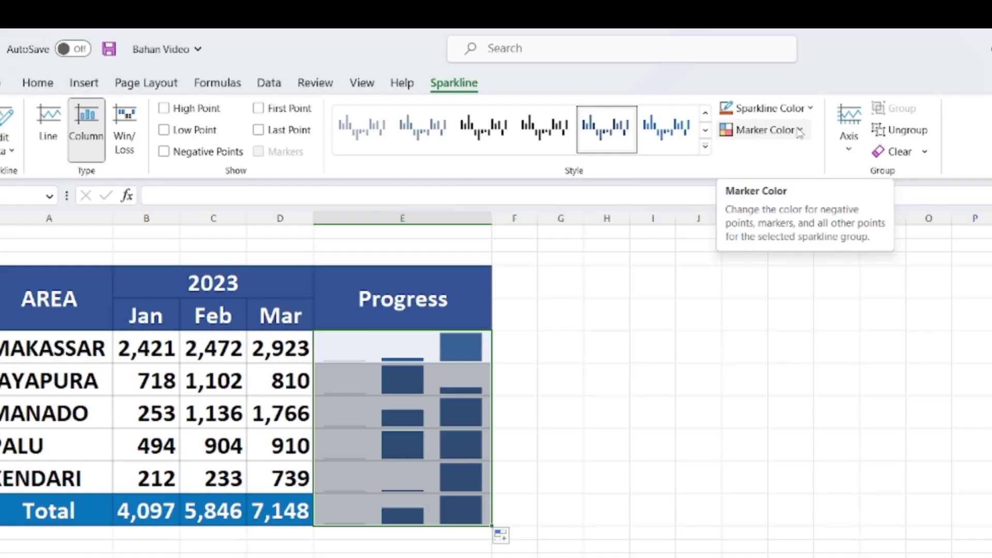
click(637, 78)
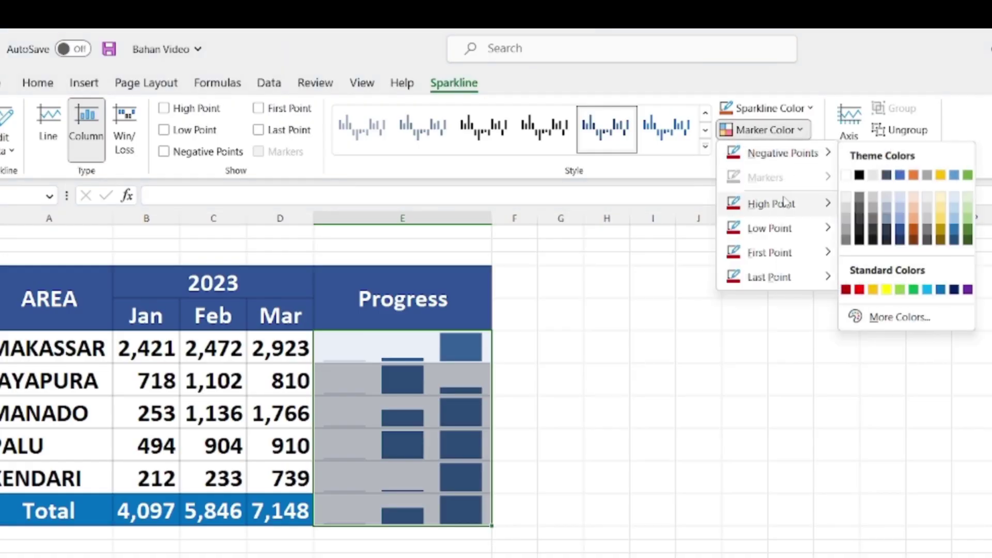
mouse_move(771, 203)
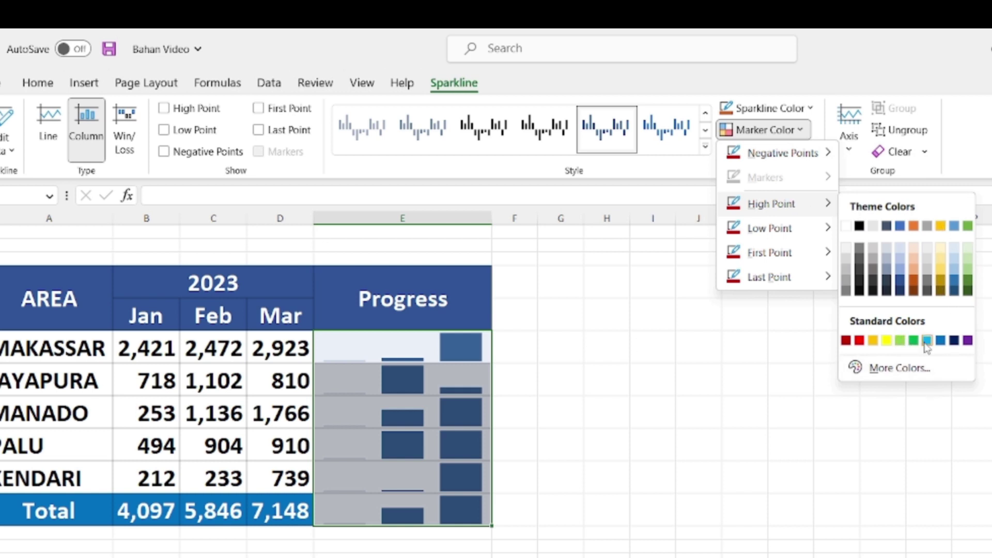
click(915, 341)
click(714, 310)
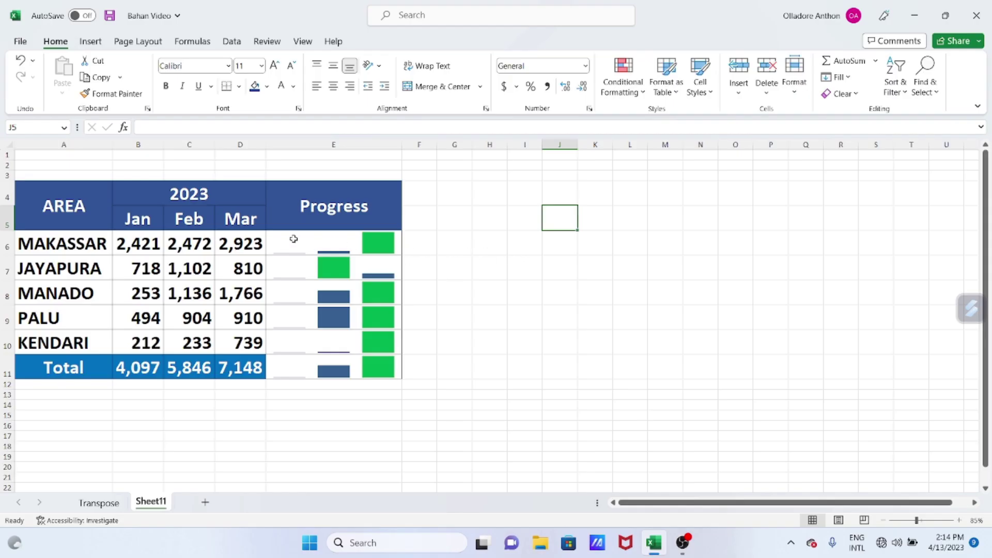
drag(293, 241, 386, 368)
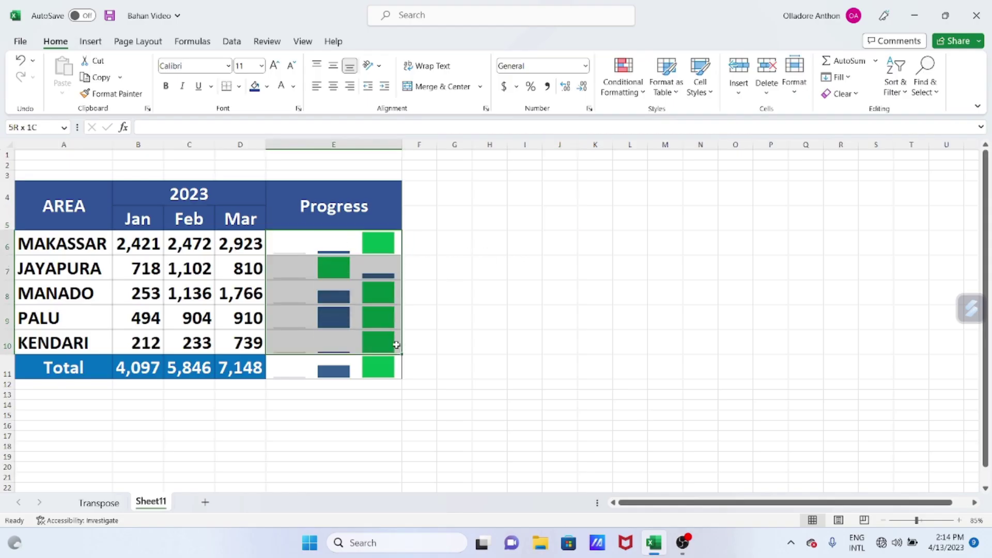
right_click(311, 306)
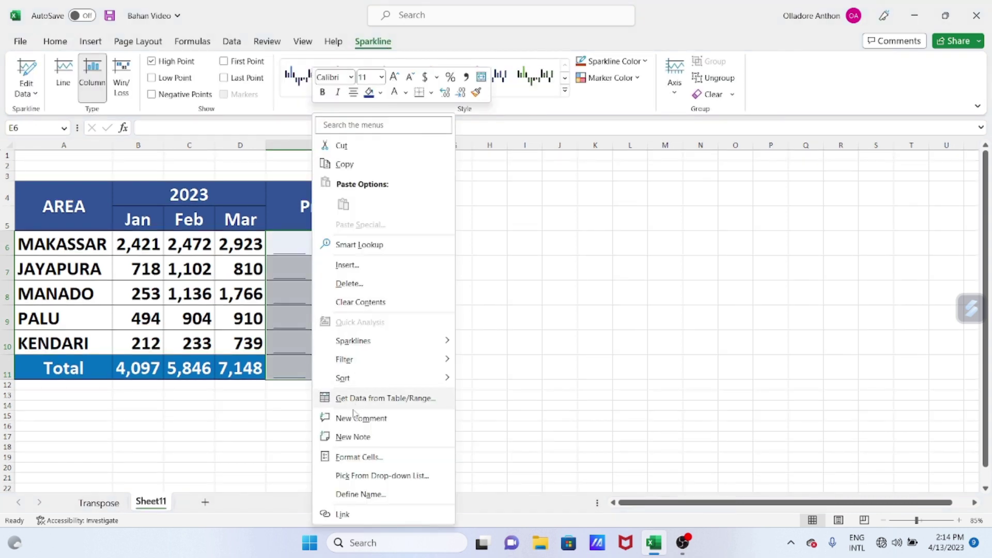
click(350, 283)
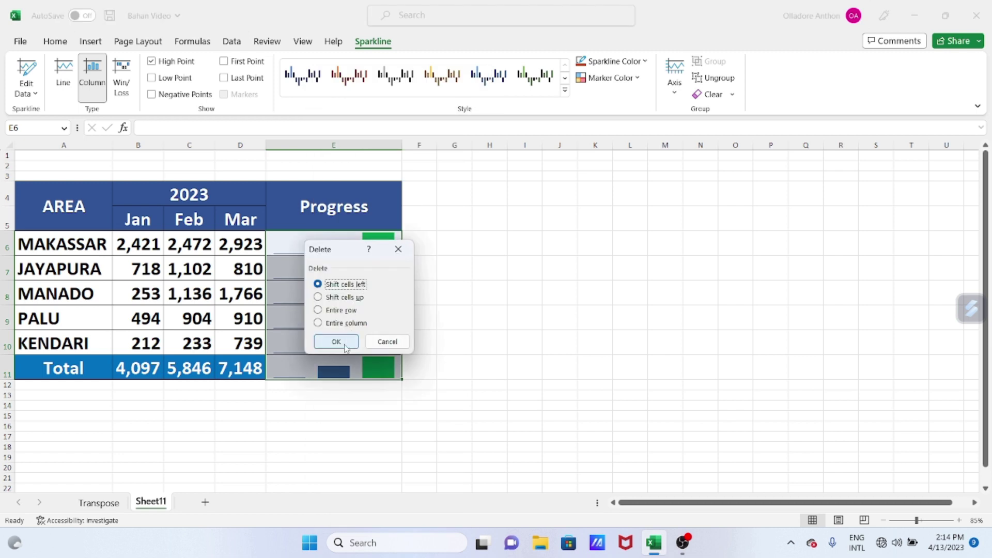
click(346, 343)
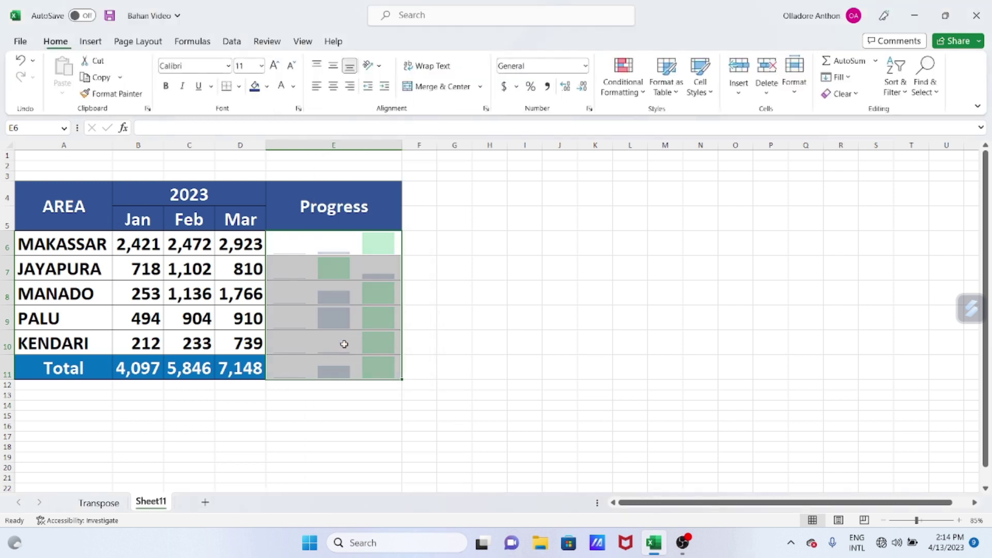
click(463, 316)
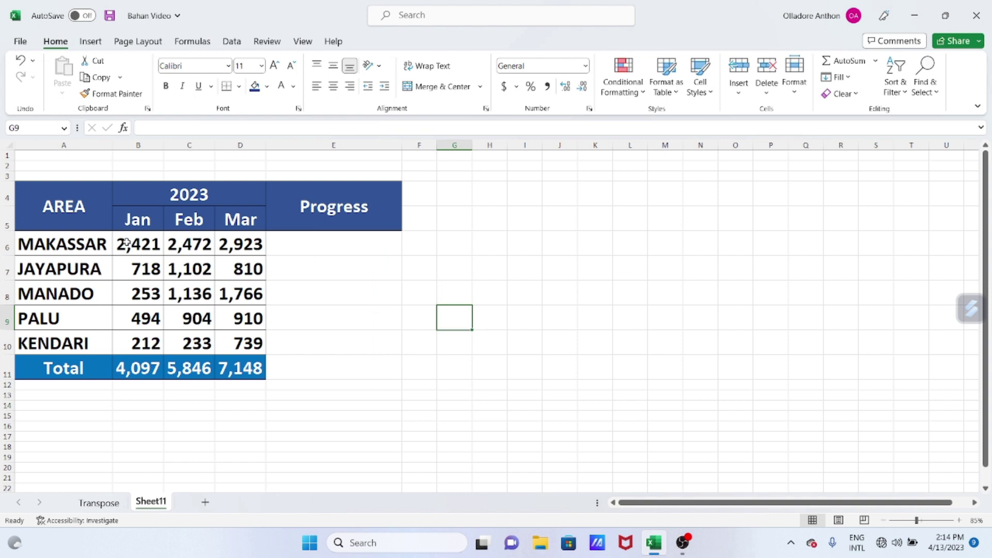
Step: Select B6:D11 and add Column sparklines through Quick Analysis
mouse_move(127, 243)
mouse_down()
mouse_move(246, 343)
mouse_move(246, 366)
mouse_up()
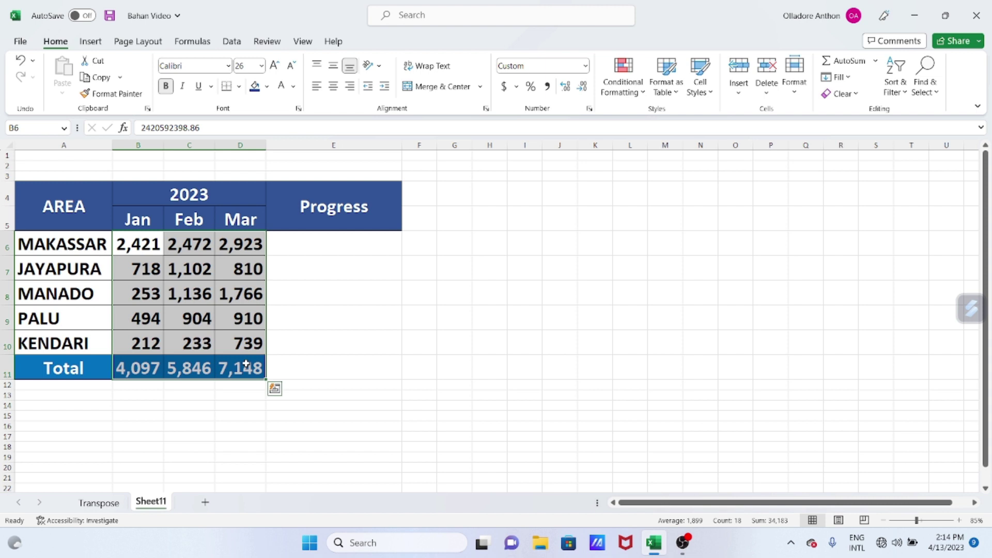
click(275, 390)
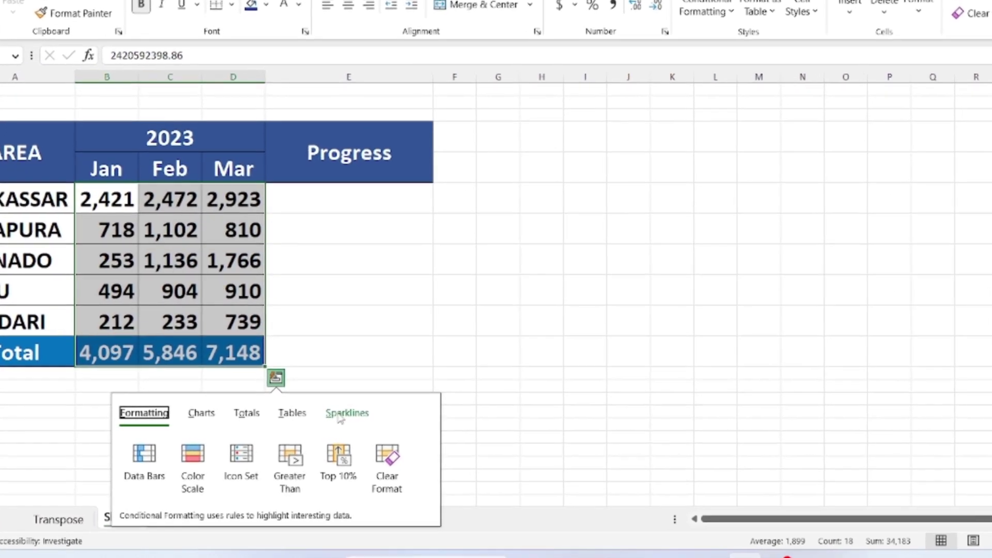
click(340, 414)
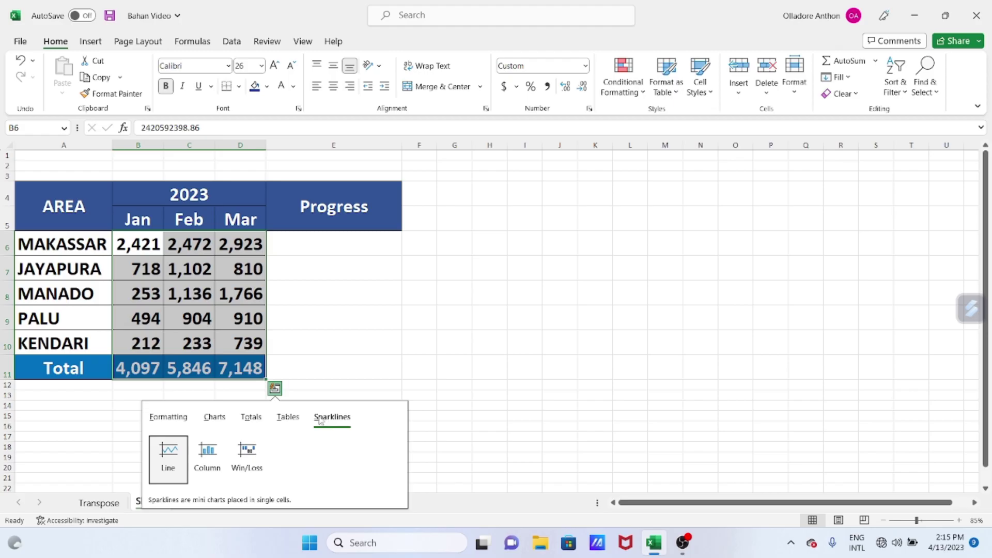
click(207, 460)
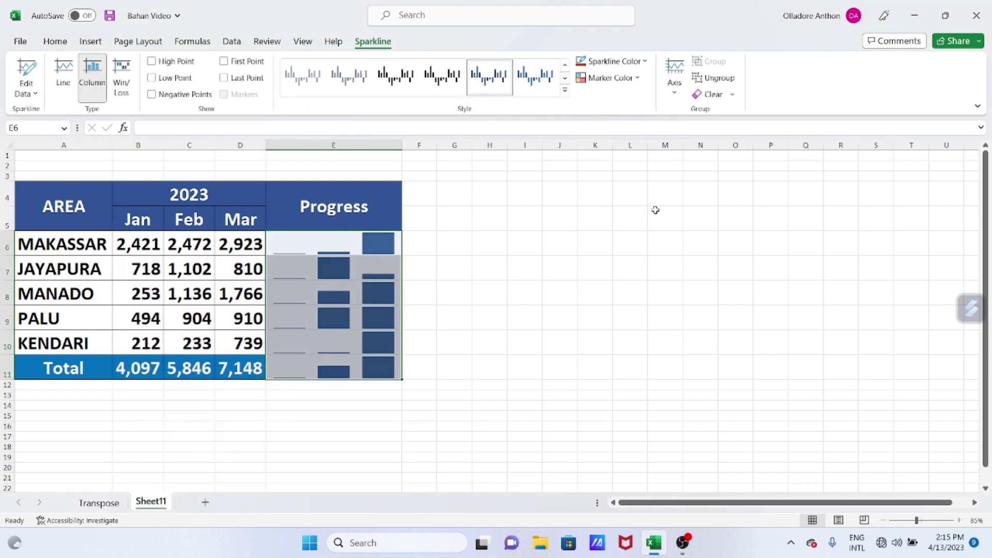
click(641, 78)
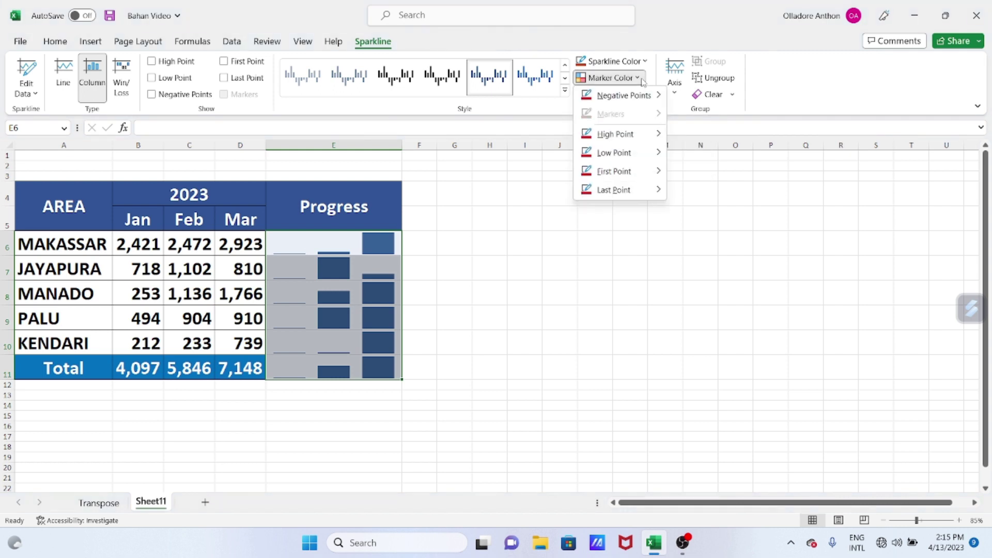
mouse_move(616, 134)
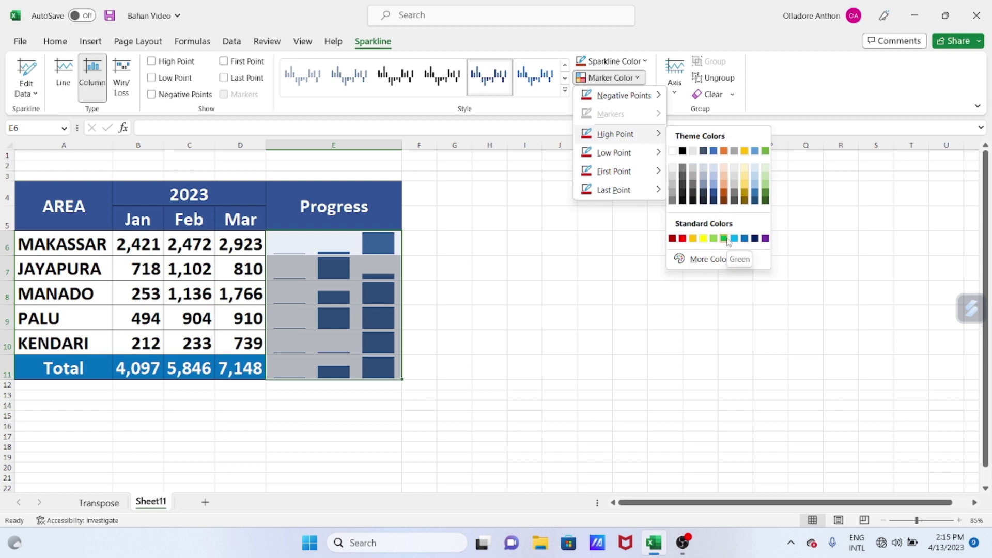
click(547, 232)
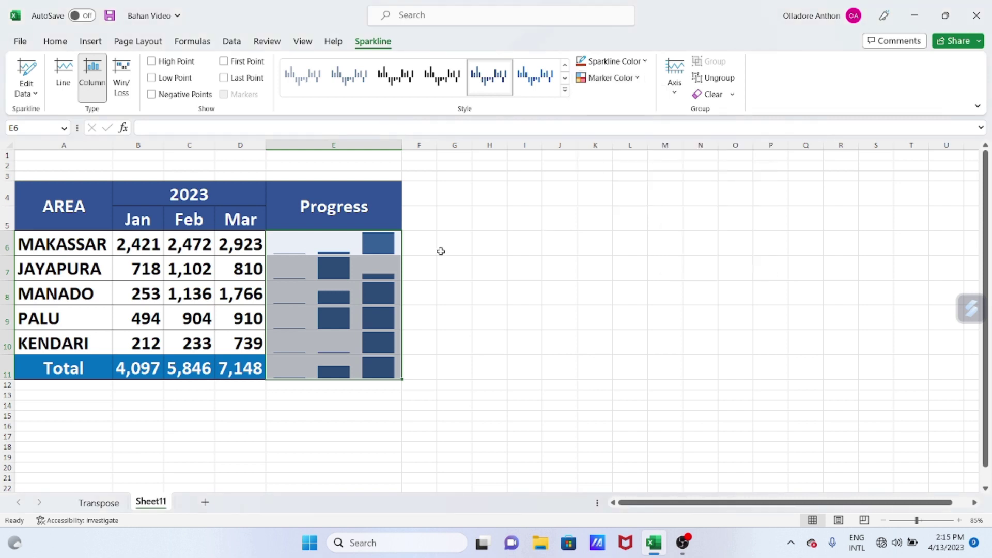
click(490, 239)
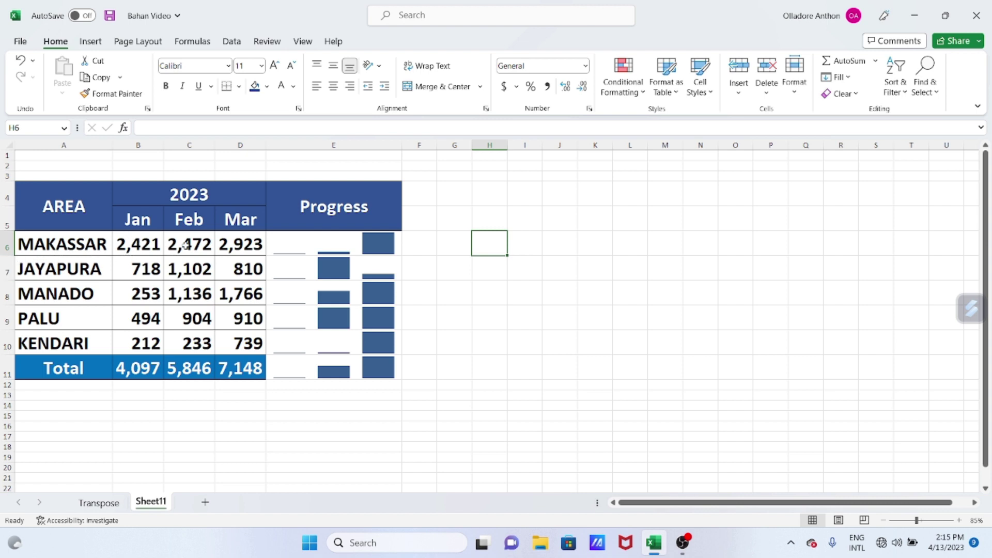
click(294, 250)
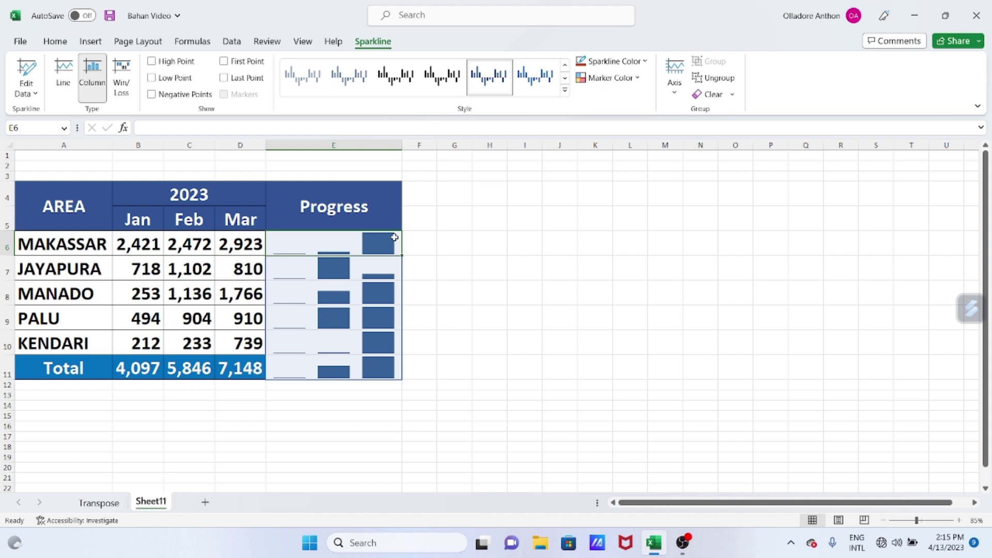
click(450, 243)
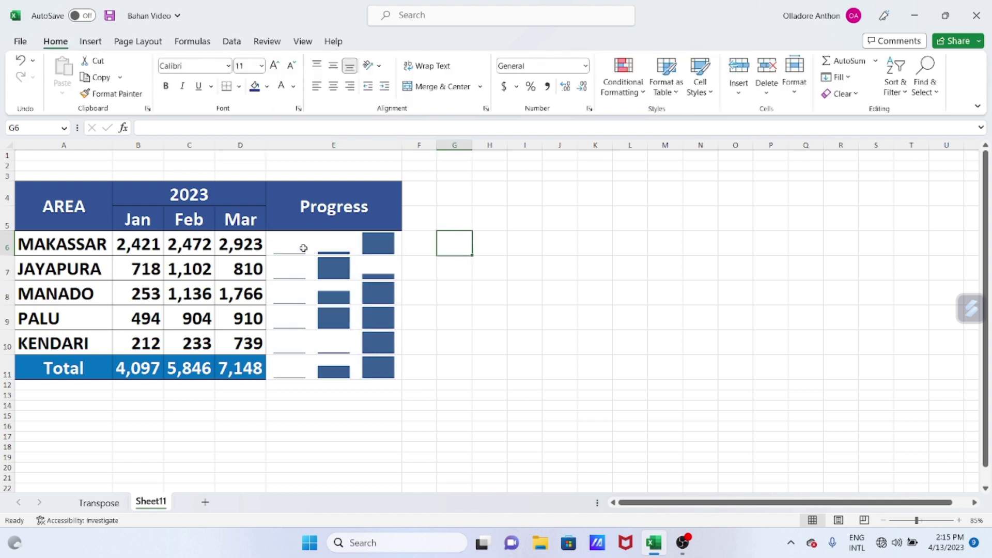
drag(138, 247, 235, 246)
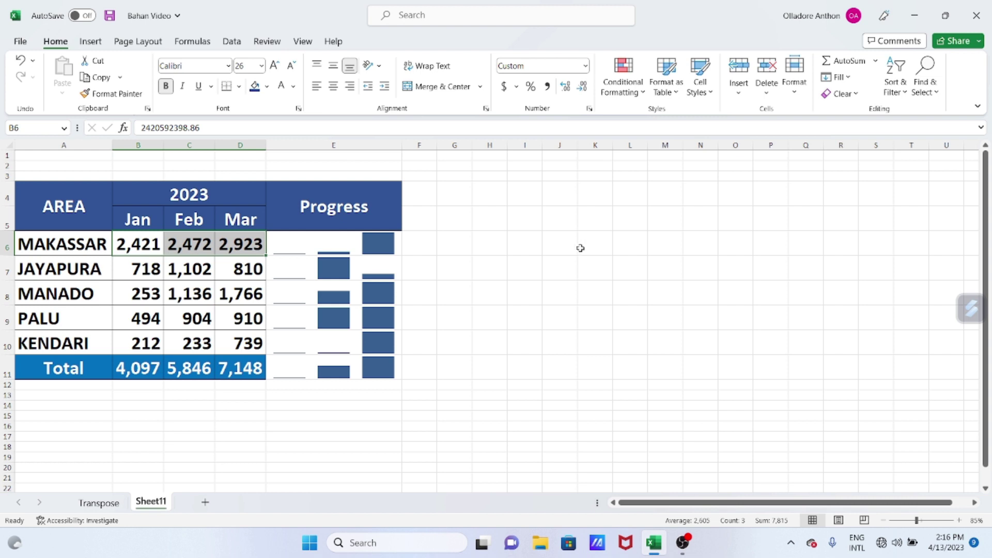
drag(289, 244, 331, 372)
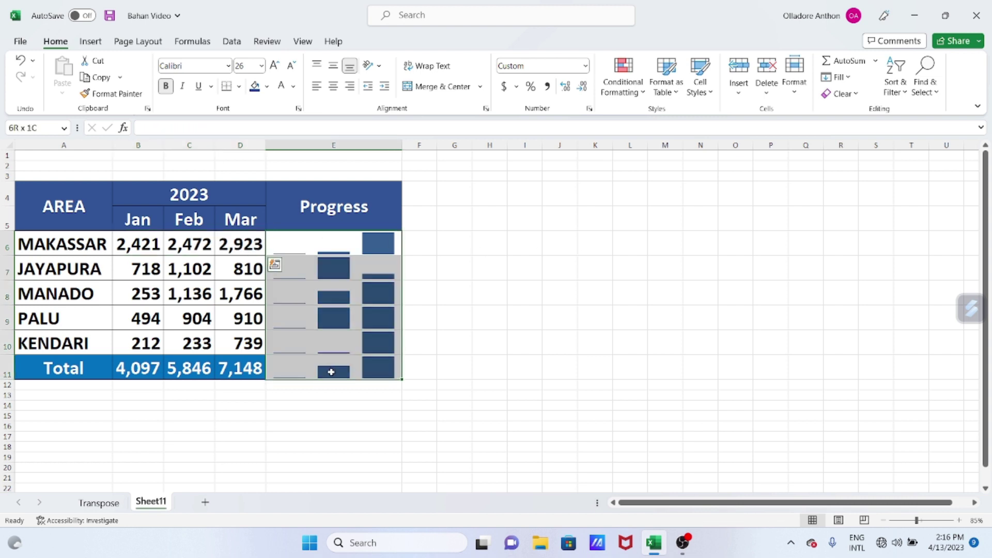
click(559, 252)
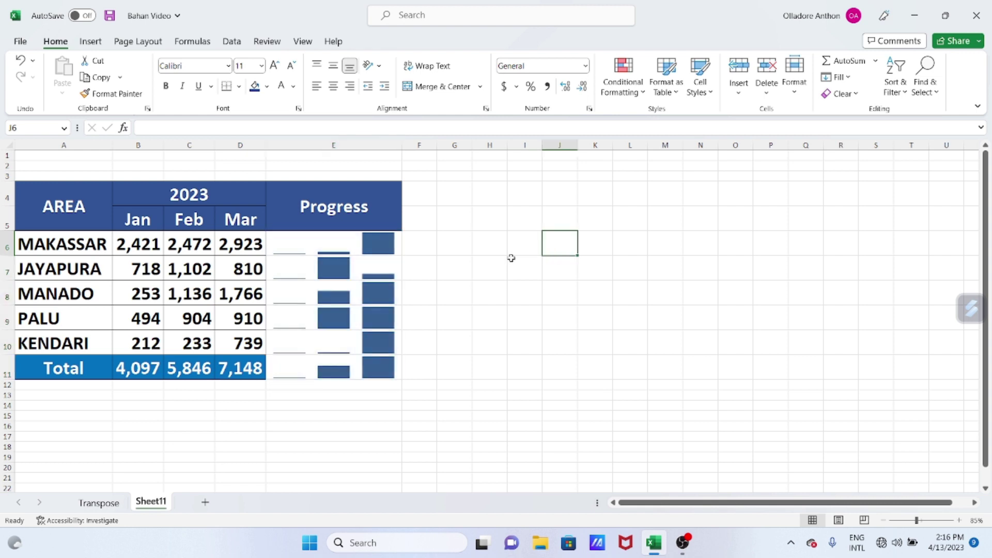
click(292, 247)
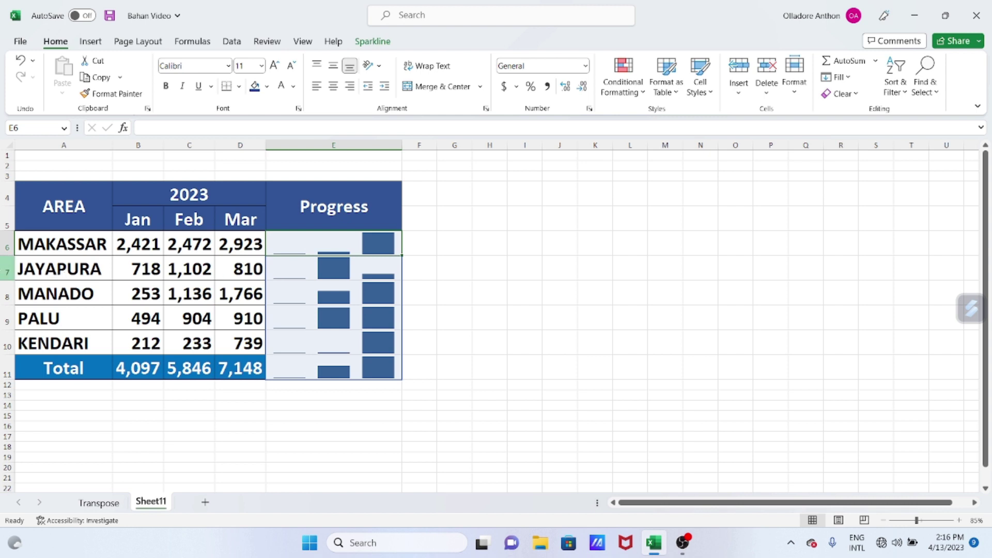
click(7, 269)
click(296, 271)
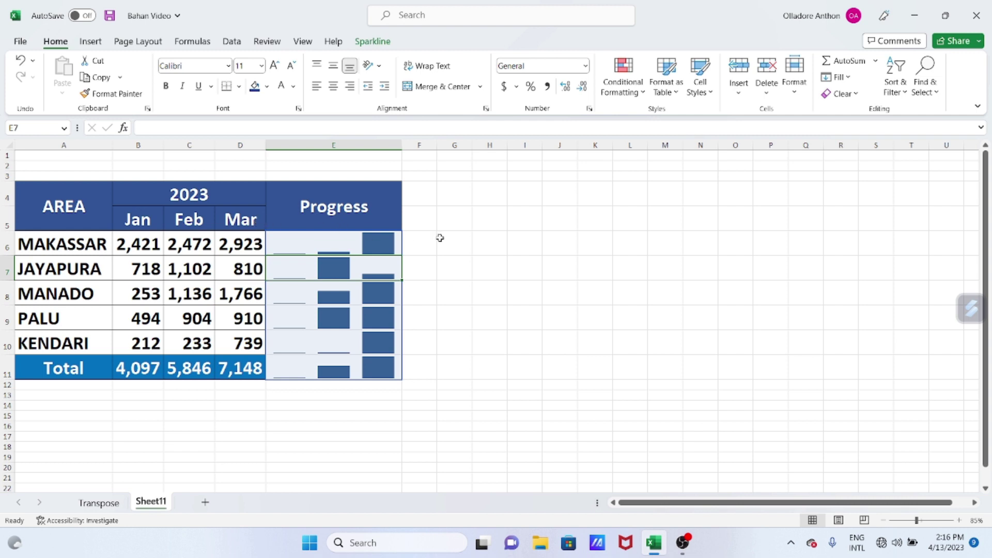
click(510, 293)
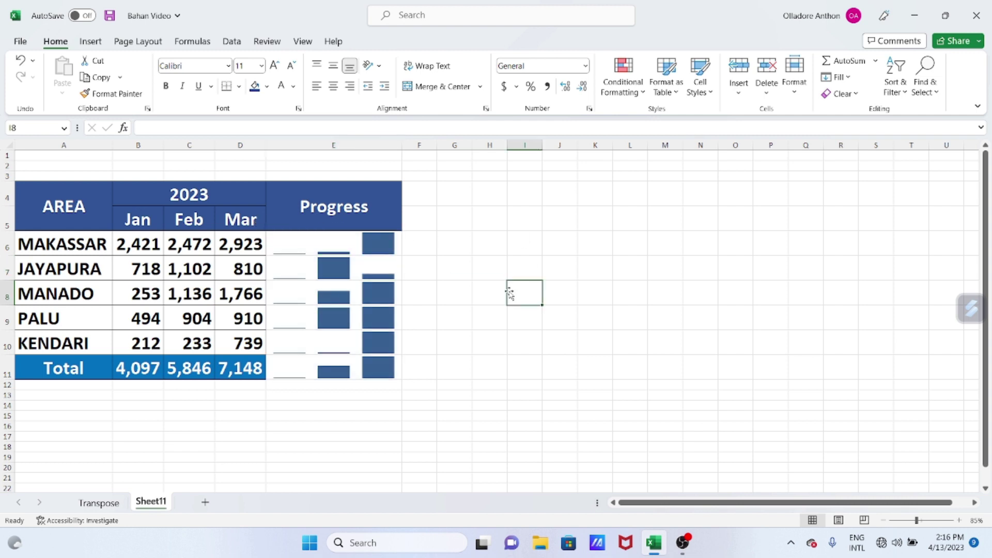